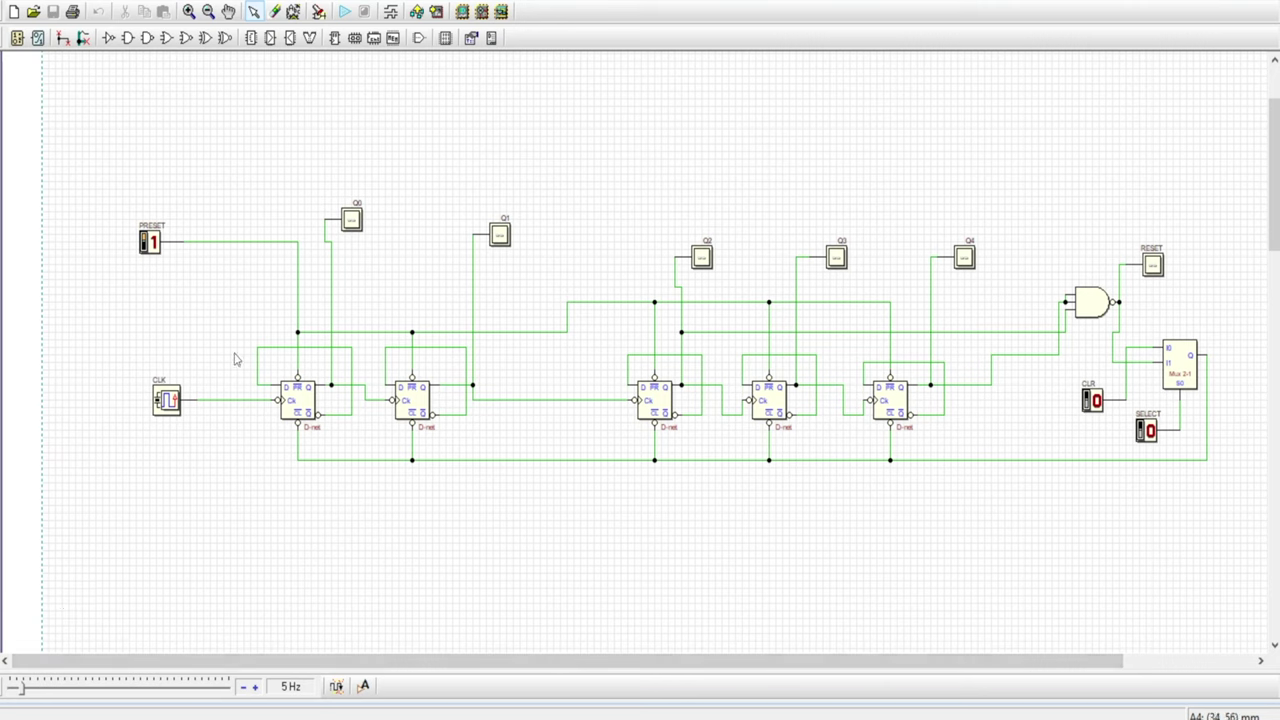
- Examine the two-flip-flop stage and the three-flip-flop stage of the five-bit counter, including the Q2–Q4 outputs
drag(221, 295, 514, 543)
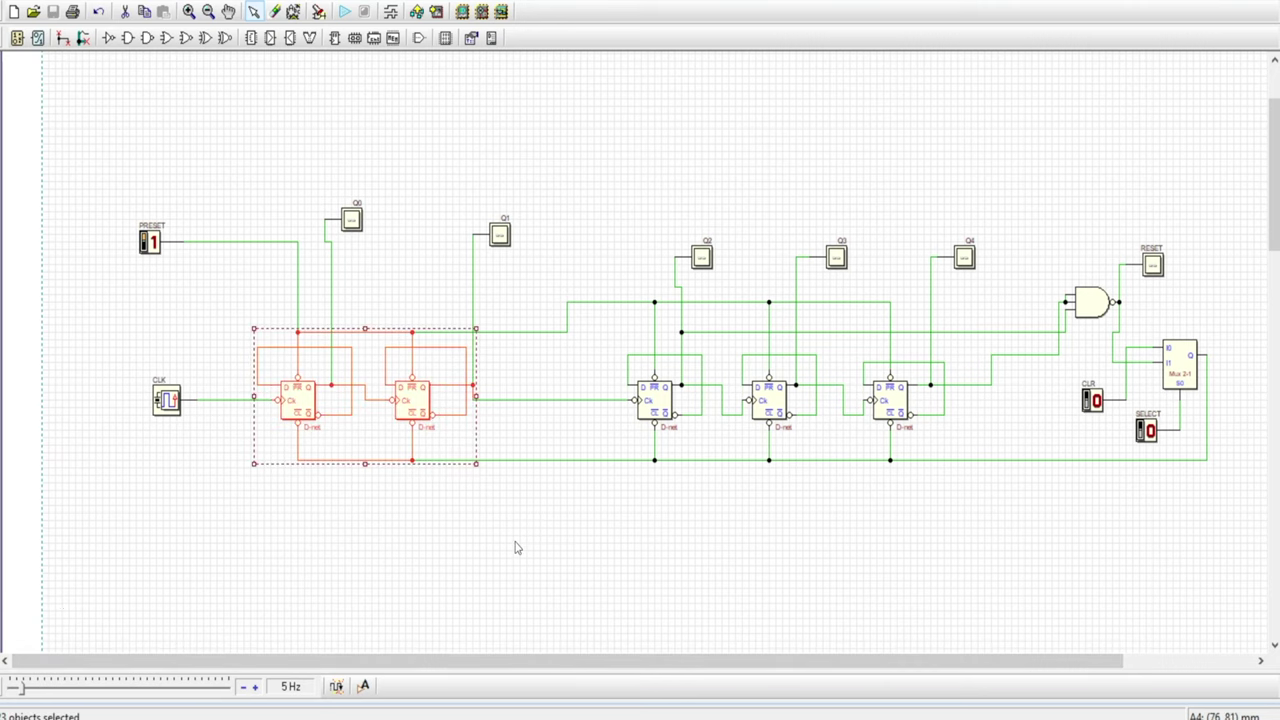
drag(584, 265, 1120, 570)
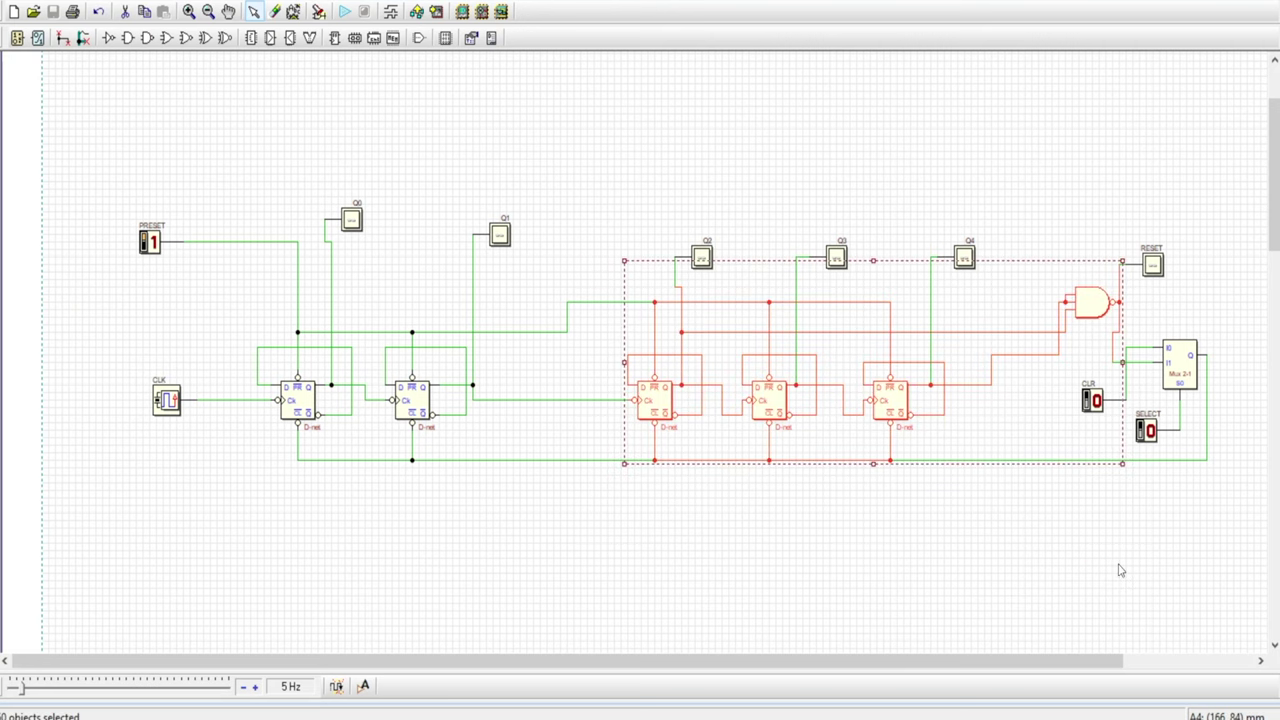
click(935, 512)
scroll(314, 511, up, 1)
scroll(314, 511, up, 1)
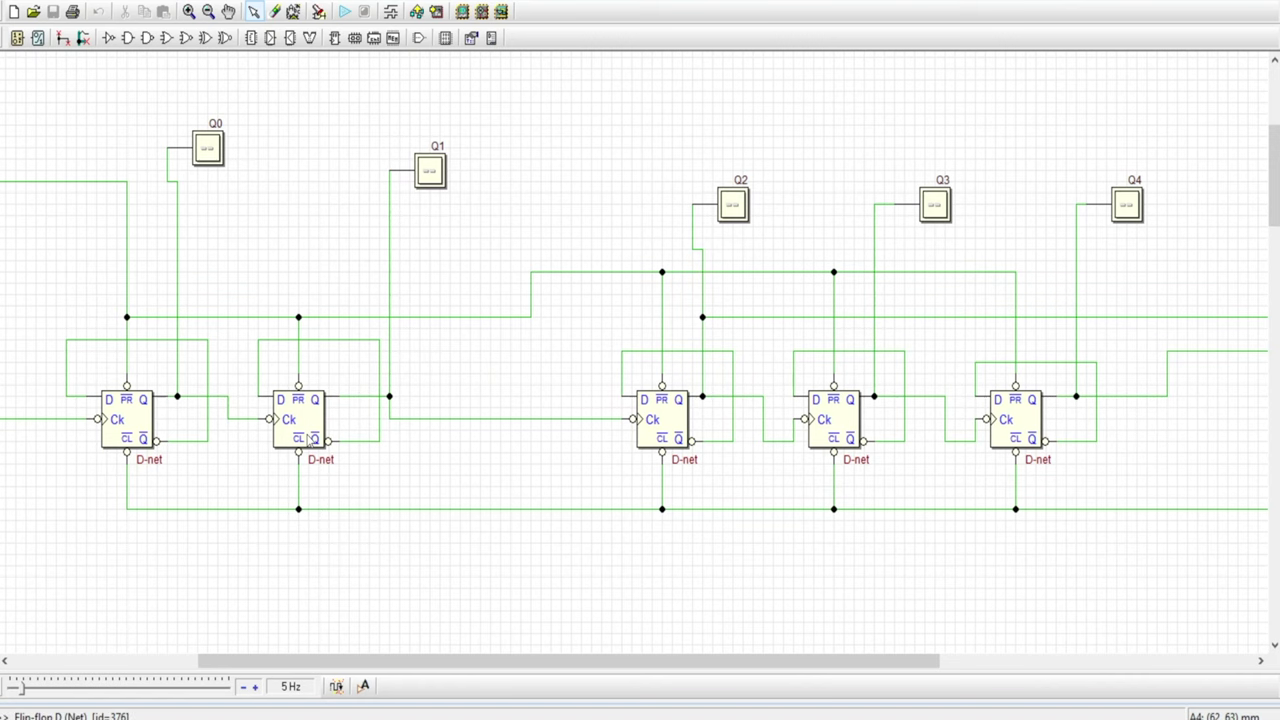
drag(229, 662, 189, 662)
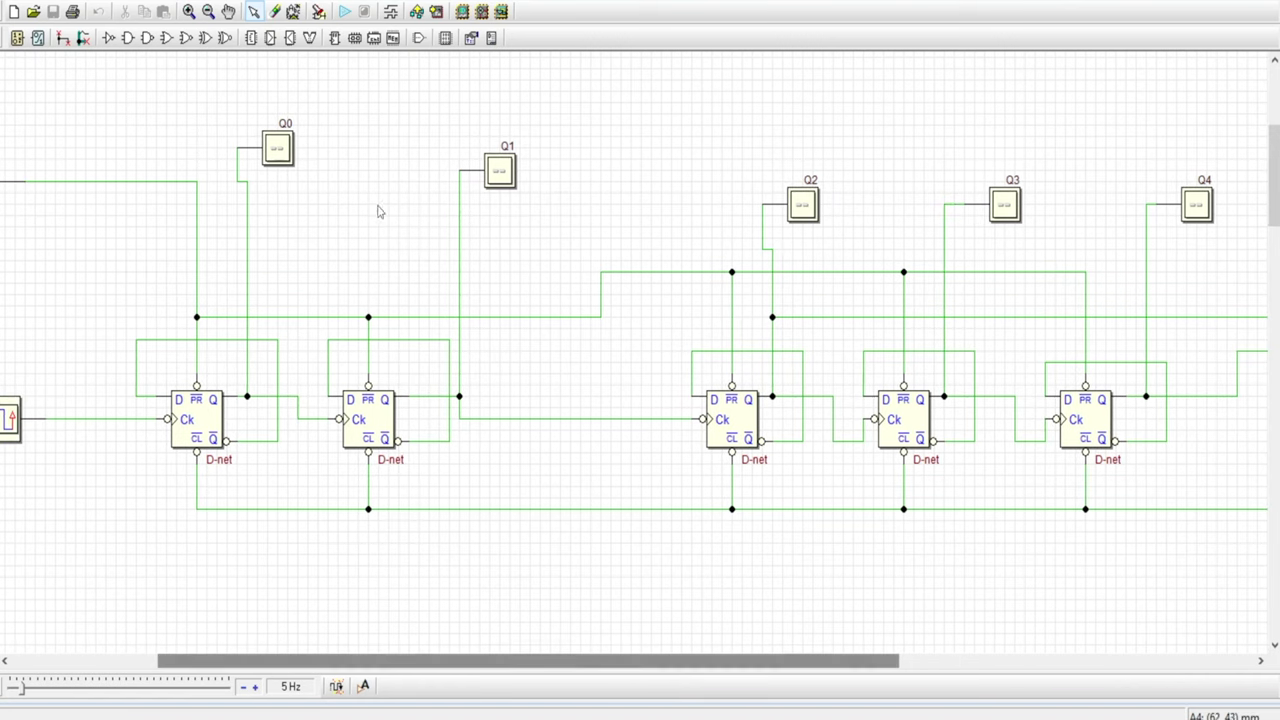
drag(106, 272, 523, 586)
click(540, 566)
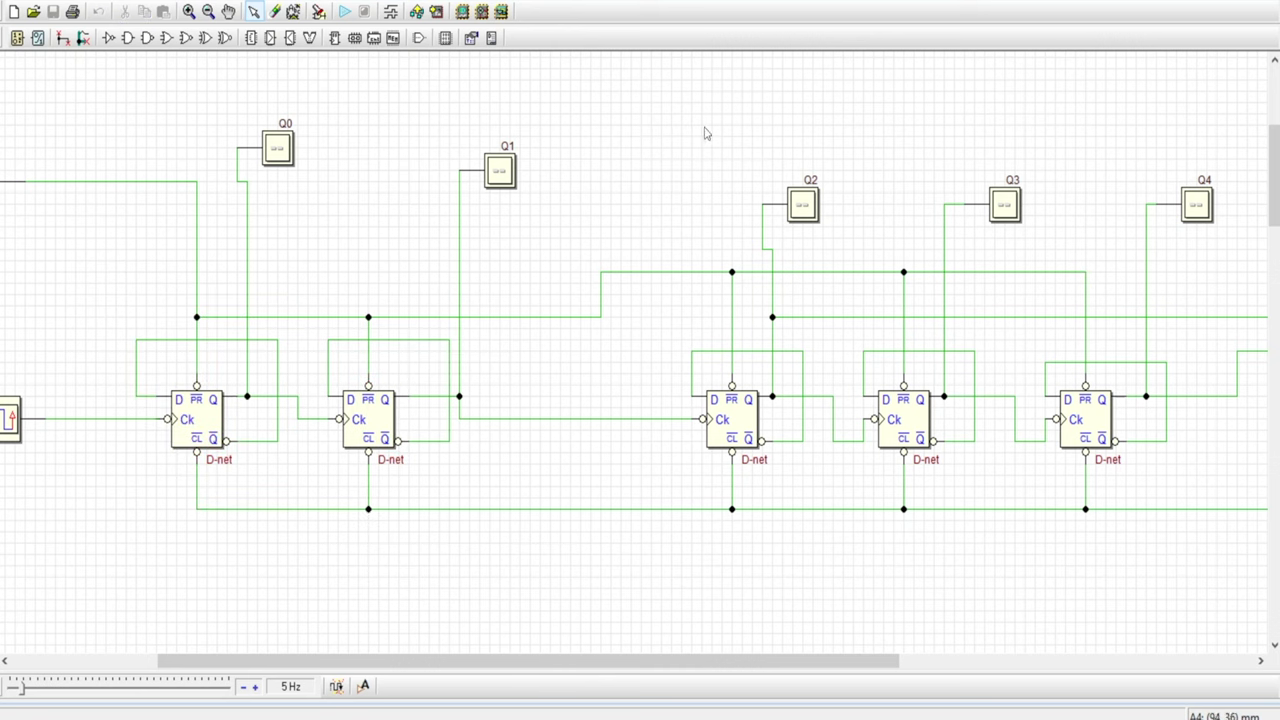
drag(691, 114, 1236, 558)
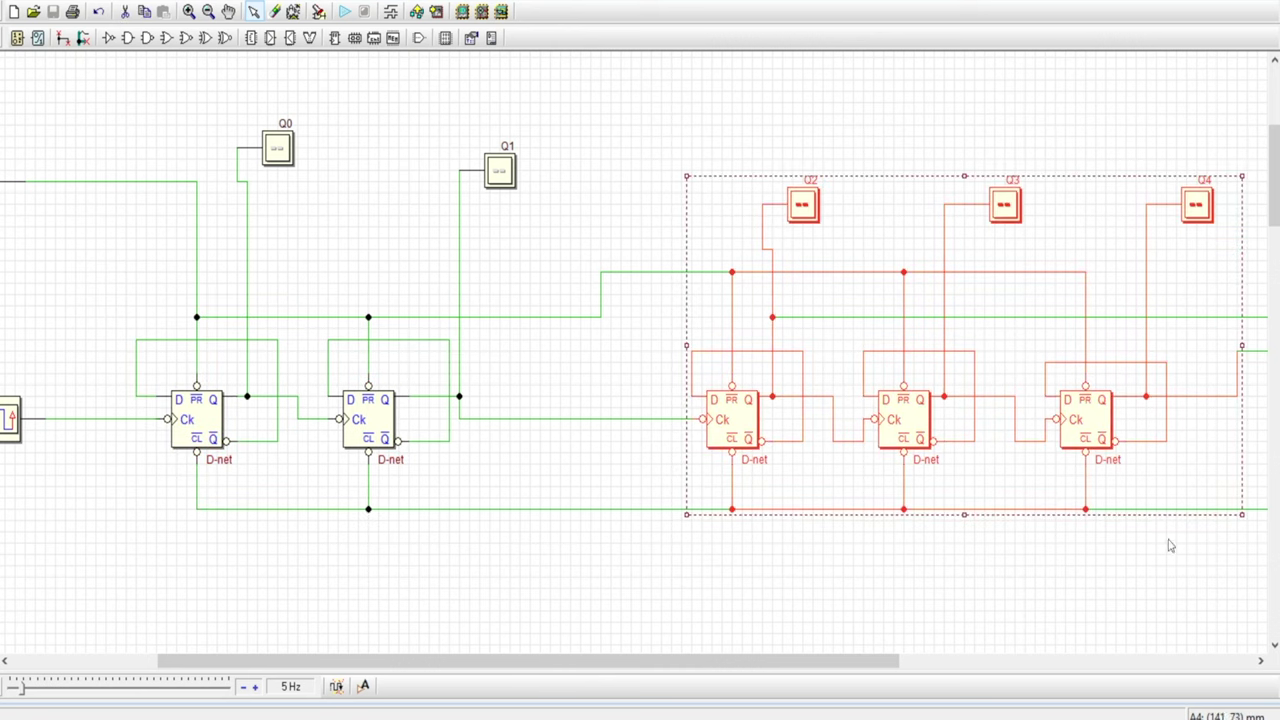
click(756, 562)
- Examine how Q1 clocks the third flip-flop and how the multiplexer with the SELECT switch feeds the clear line
drag(443, 137, 576, 246)
click(527, 384)
drag(487, 364, 798, 576)
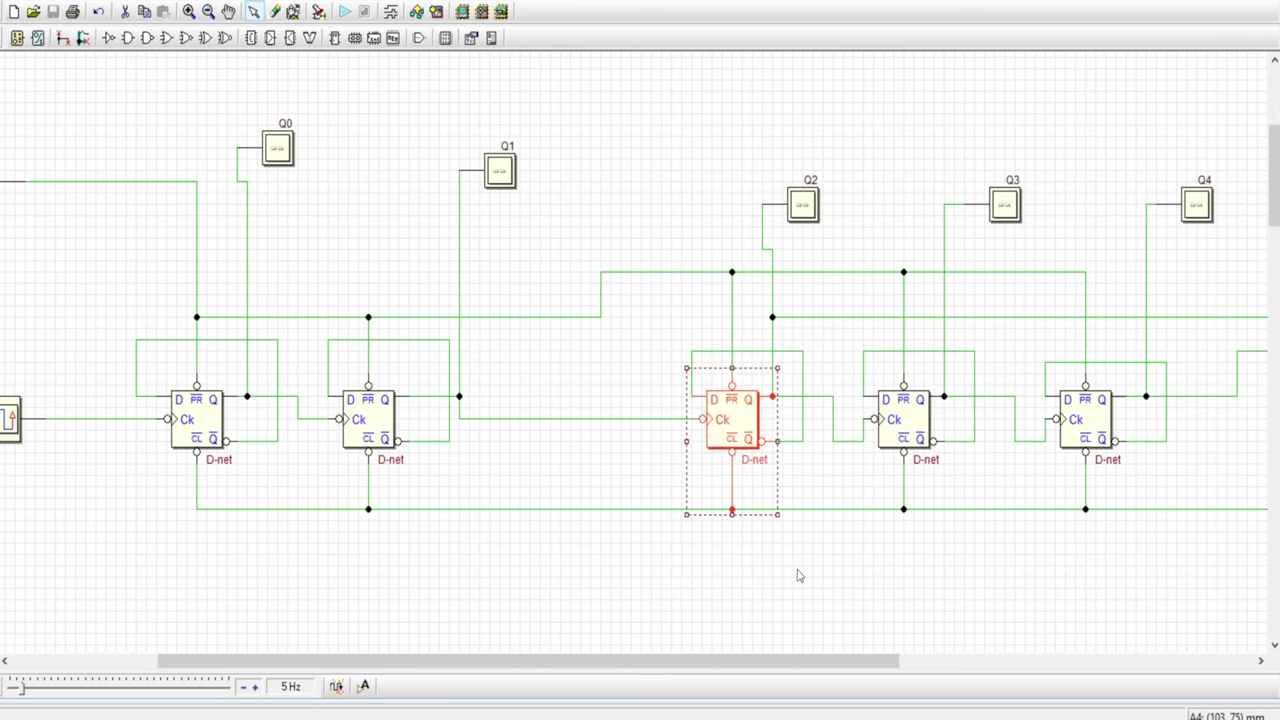
click(790, 581)
scroll(754, 571, down, 1)
scroll(754, 571, down, 1)
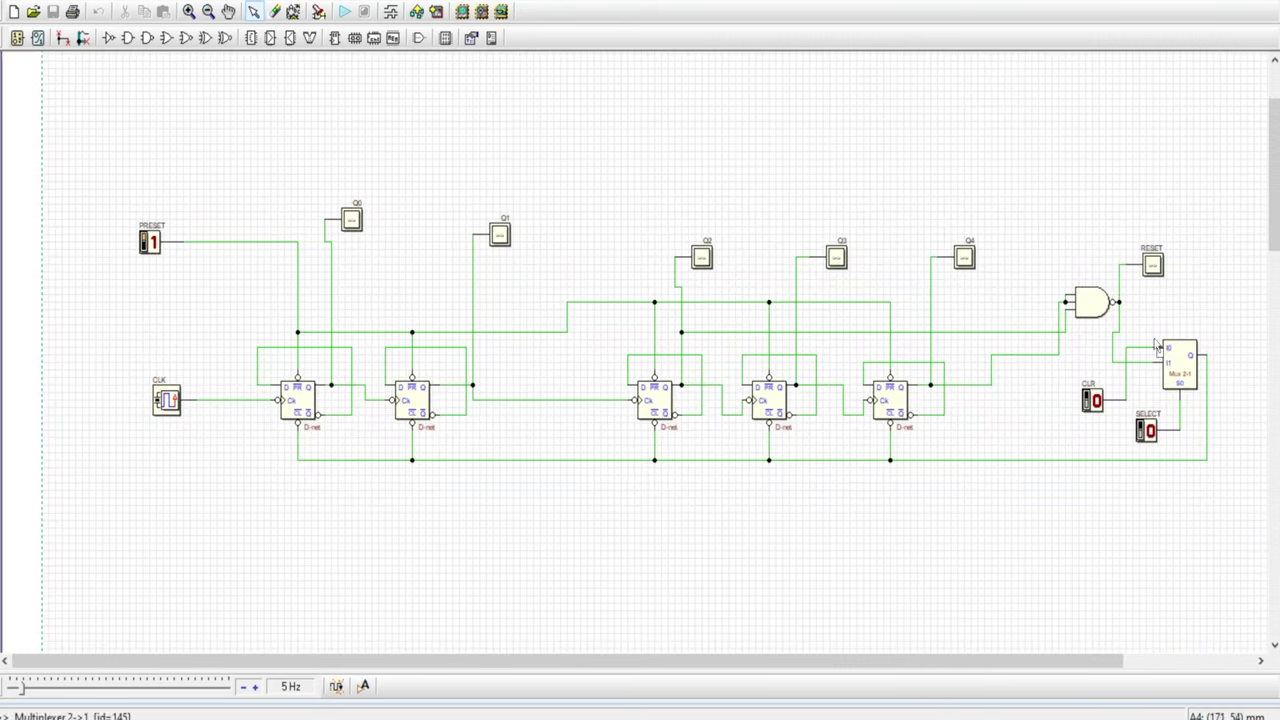
drag(1128, 322, 1243, 478)
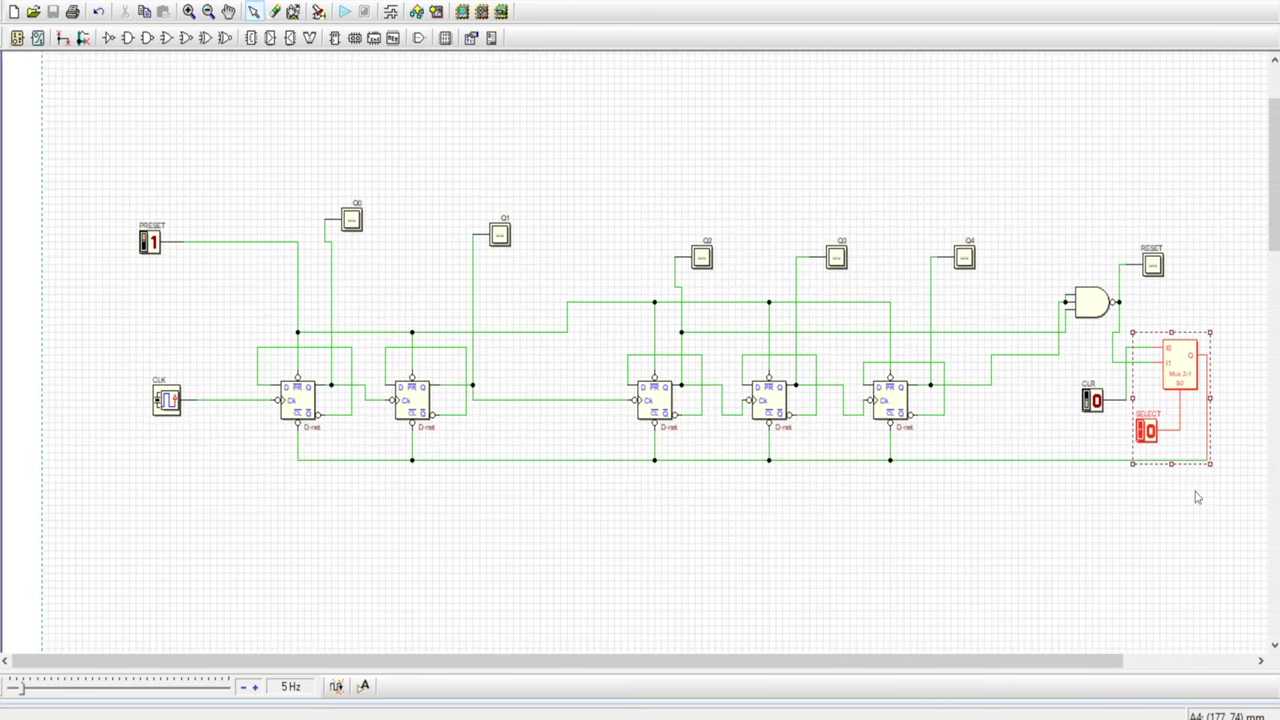
click(1152, 412)
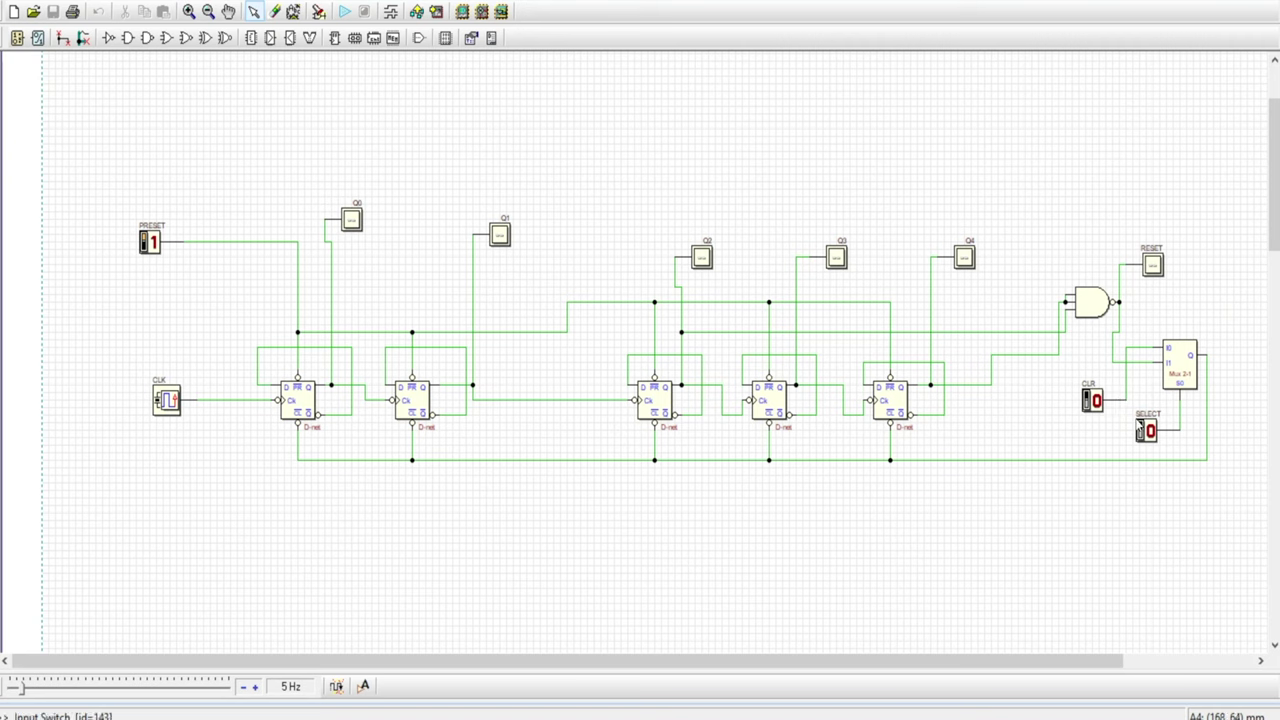
- Open the timing diagram with enlarged tracks and add rising edges to SELECT and CLR before the first clock edge
click(392, 12)
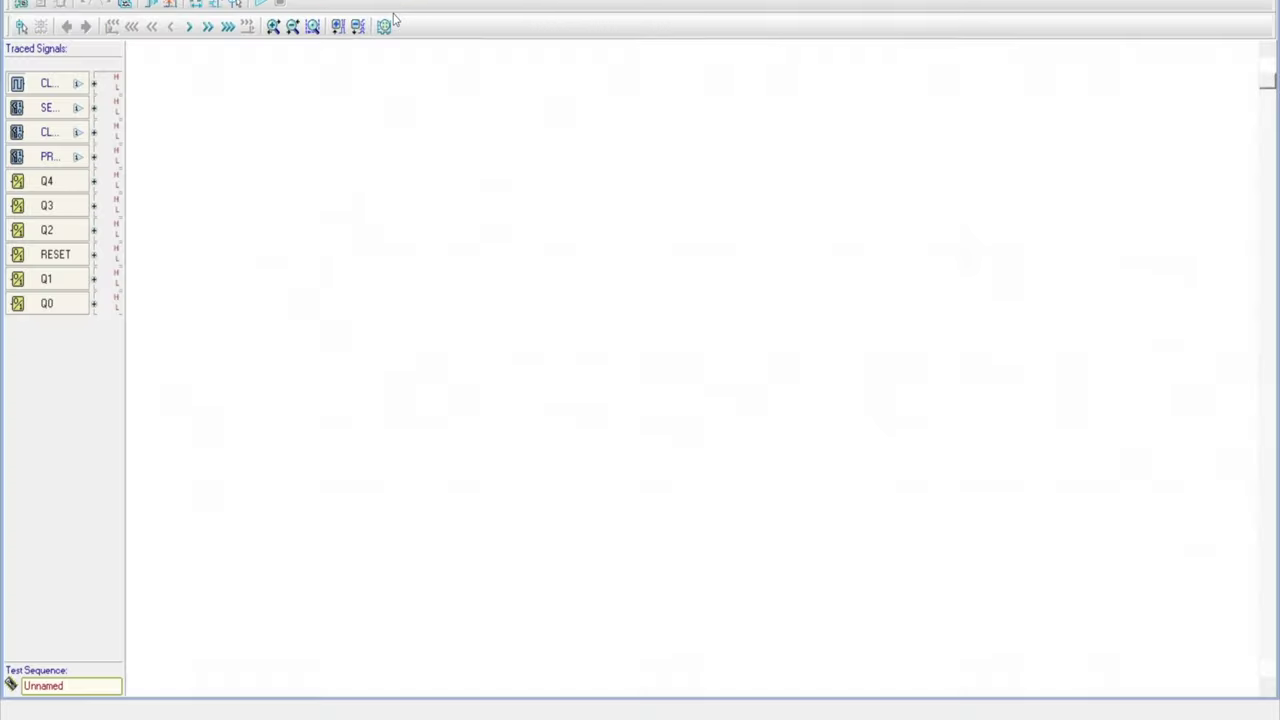
click(337, 26)
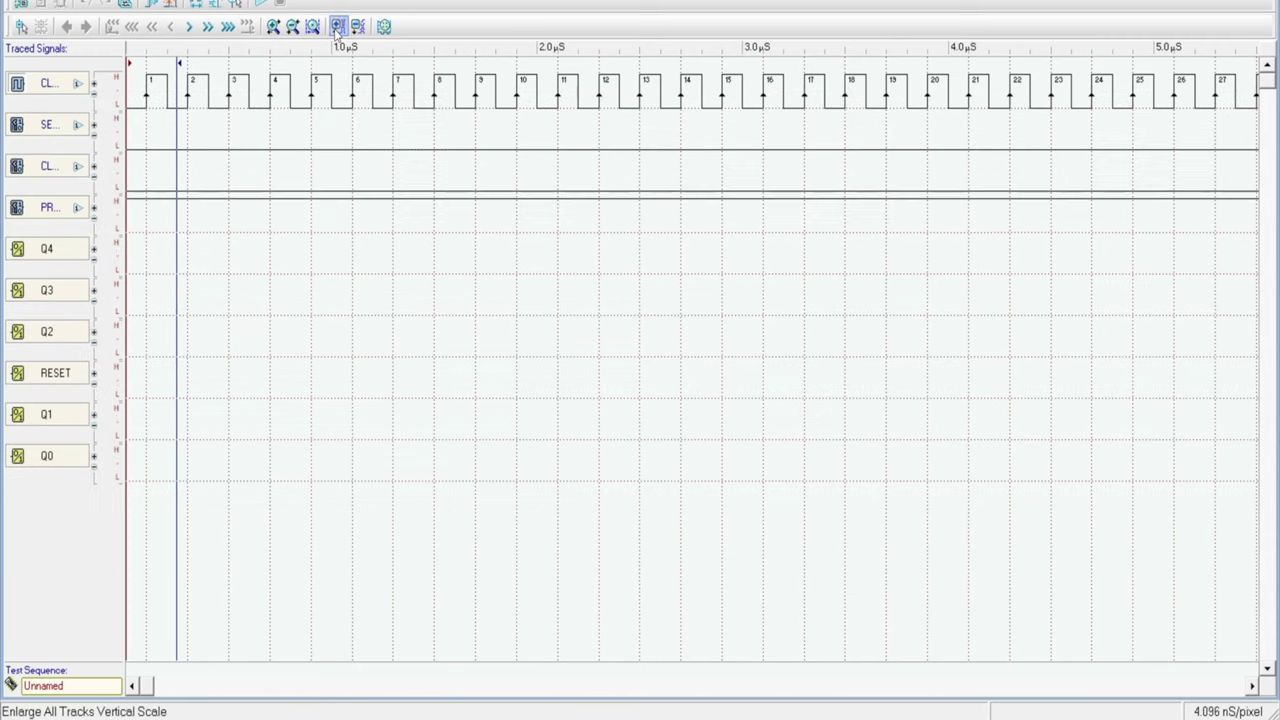
click(136, 148)
click(144, 157)
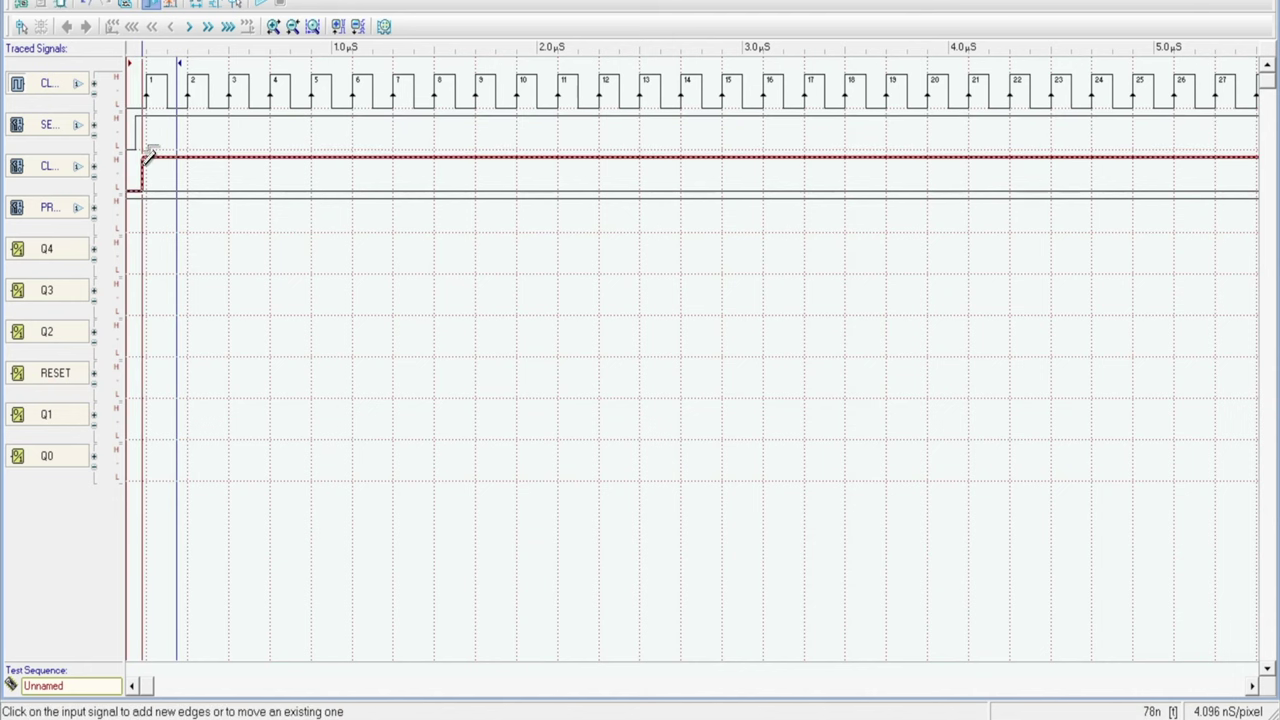
- Run the timing simulation to about 4.4 µs and inspect the RESET pulse near 4.0 µs at a finer time scale
click(263, 5)
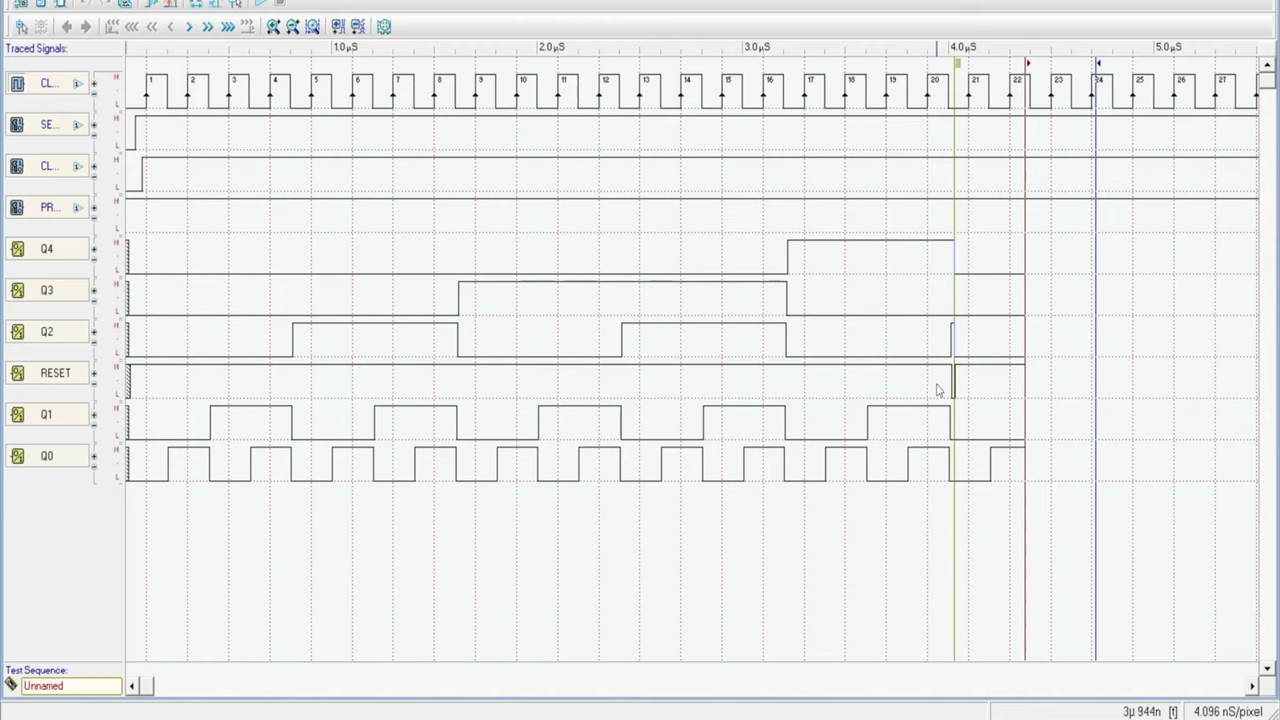
key(plus)
drag(284, 685, 770, 683)
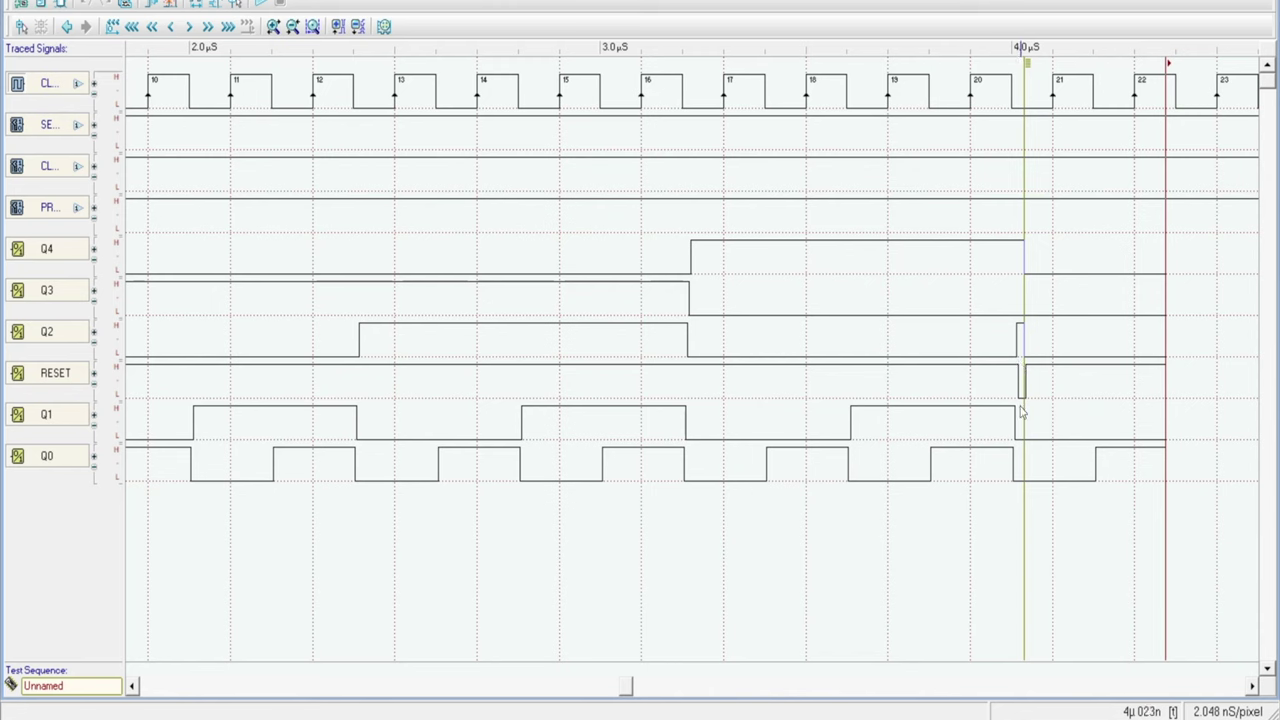
- Extend the timing simulation to about 8.8 µs on a coarser time scale and activate repositioning of the end simulation cursor
click(292, 27)
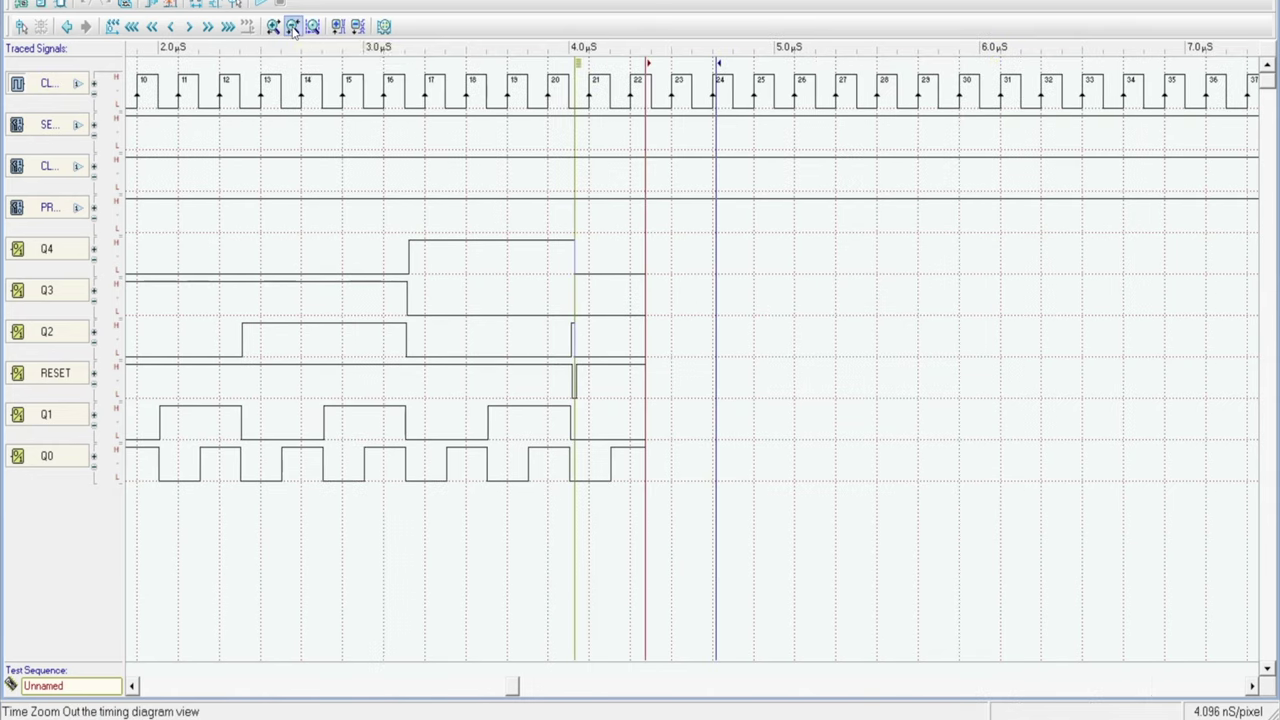
click(292, 27)
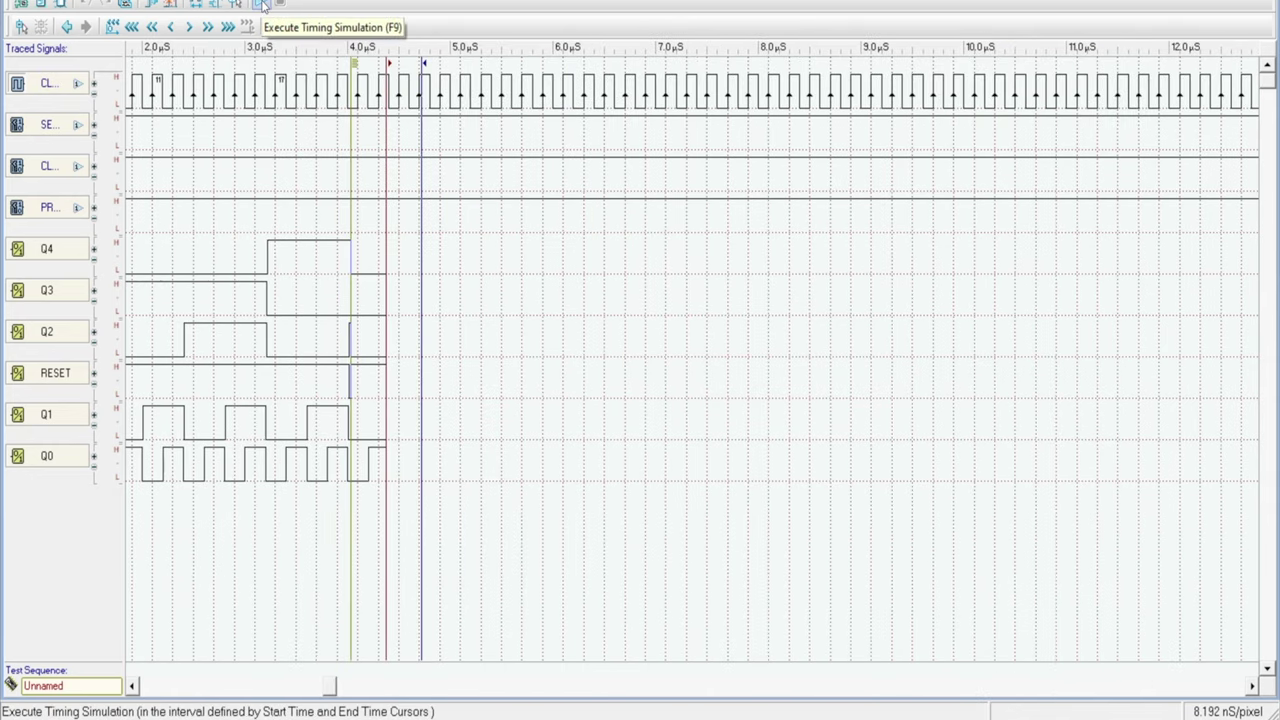
click(261, 4)
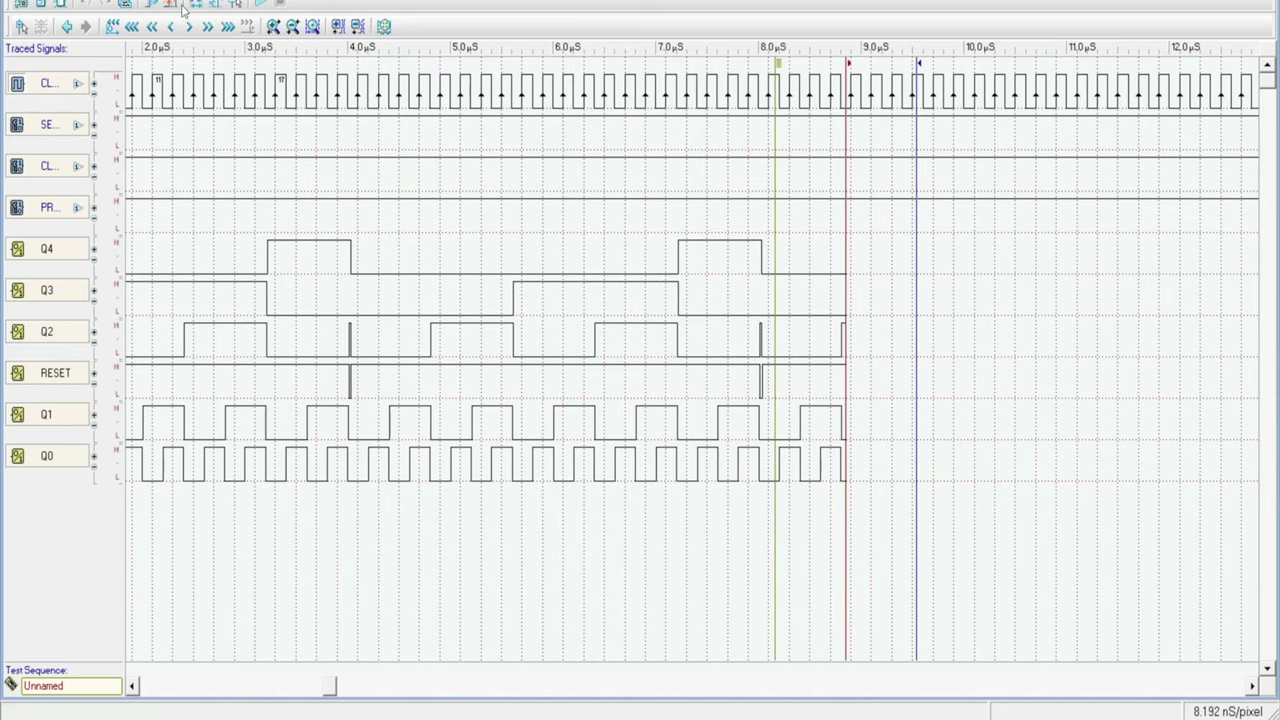
click(215, 5)
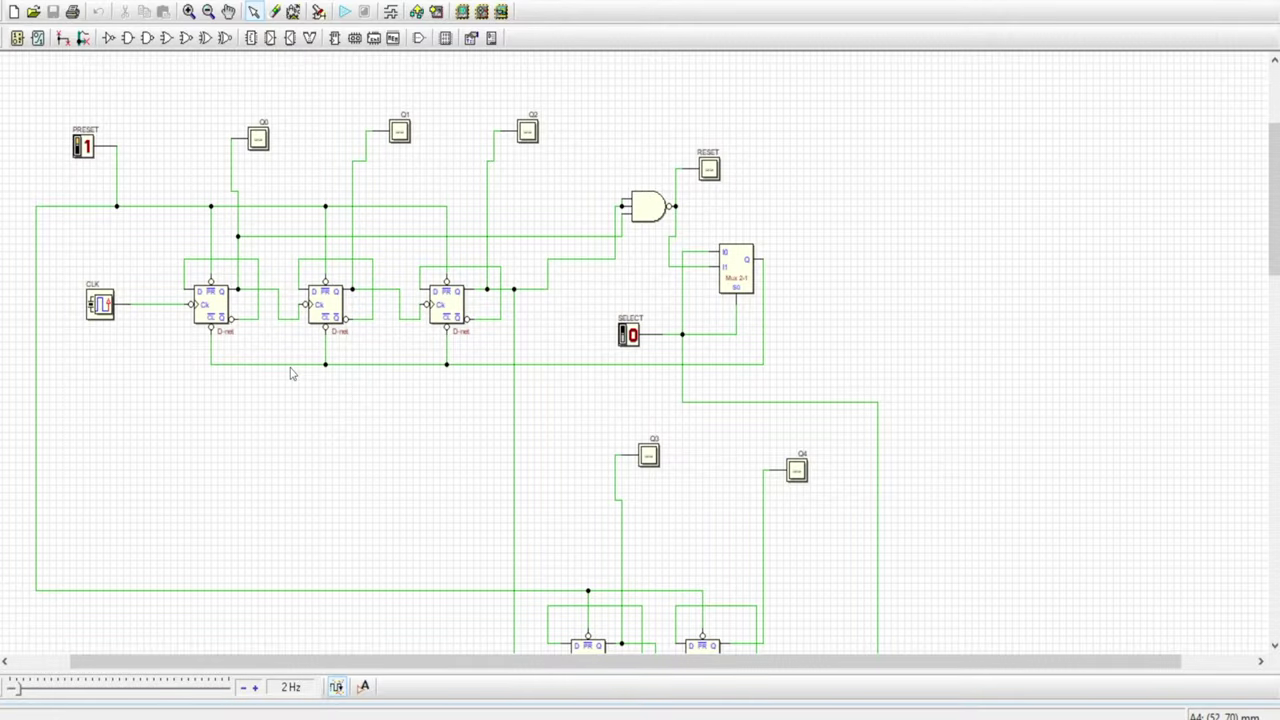
- Examine the second counter circuit's three-flip-flop stage with its NAND gate and the separate two-flip-flop stage
scroll(280, 443, up, 1)
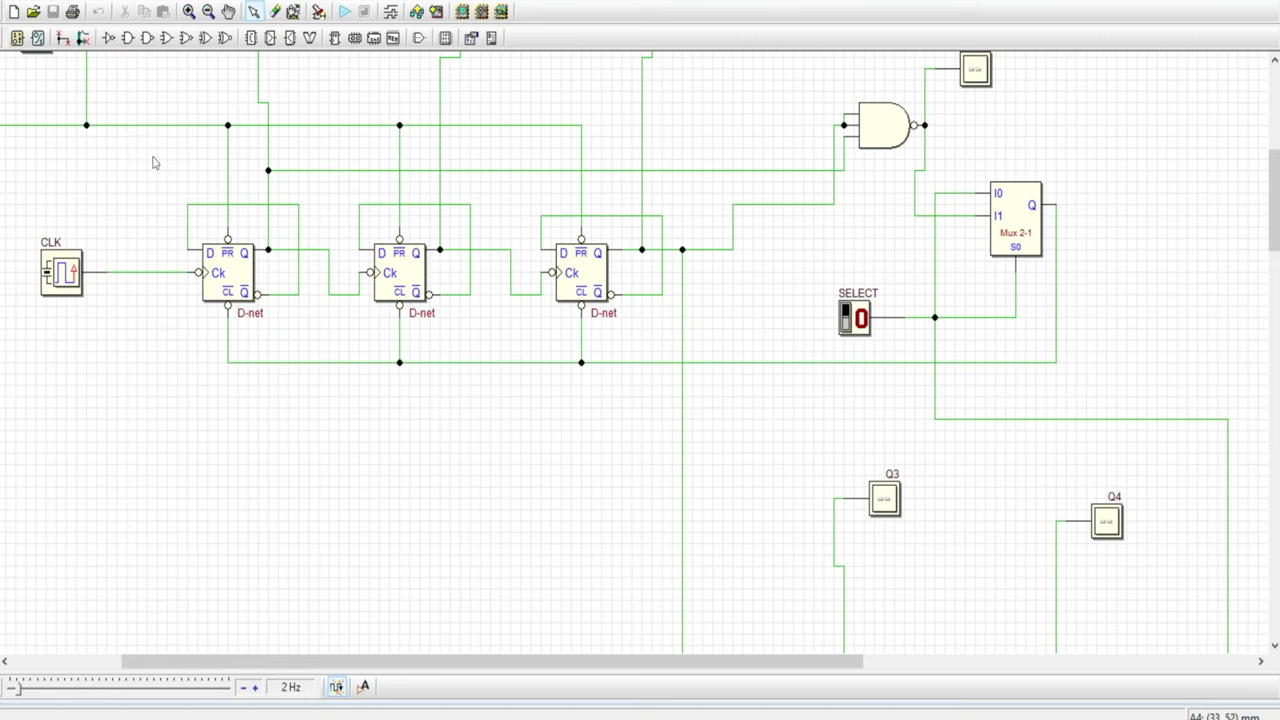
drag(147, 86, 957, 462)
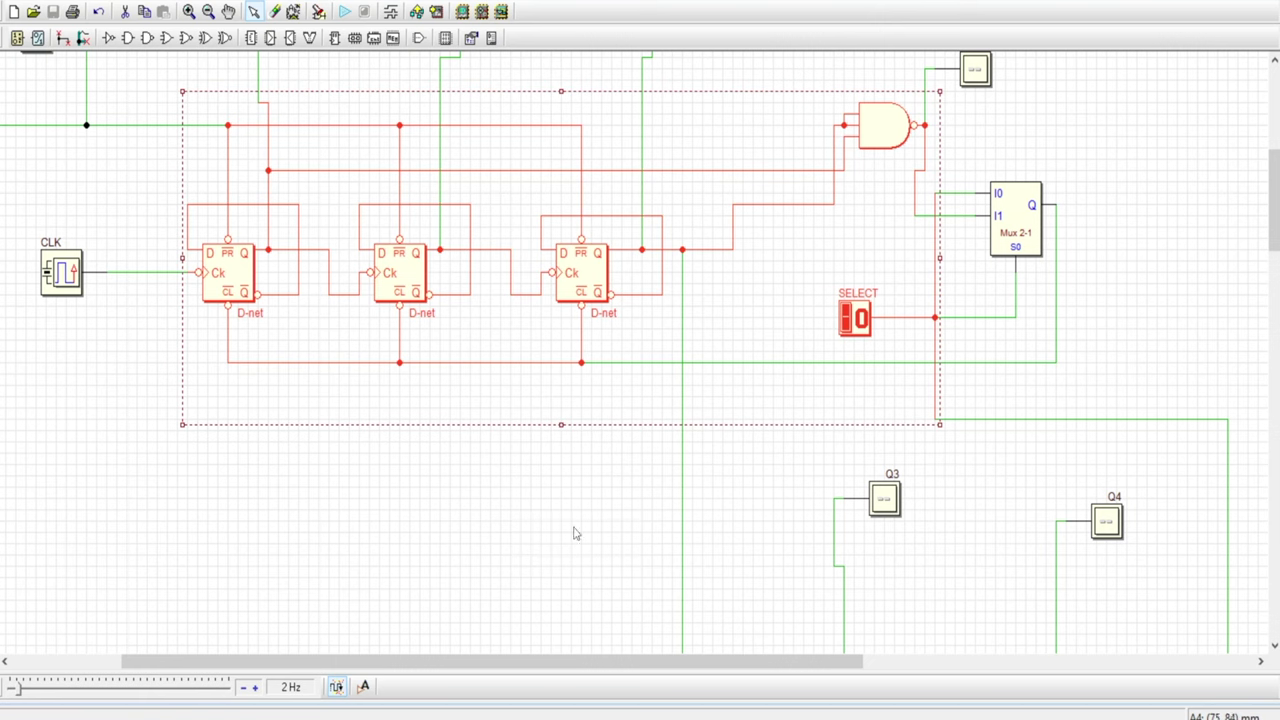
scroll(574, 531, down, 5)
click(1040, 470)
drag(1040, 470, 720, 315)
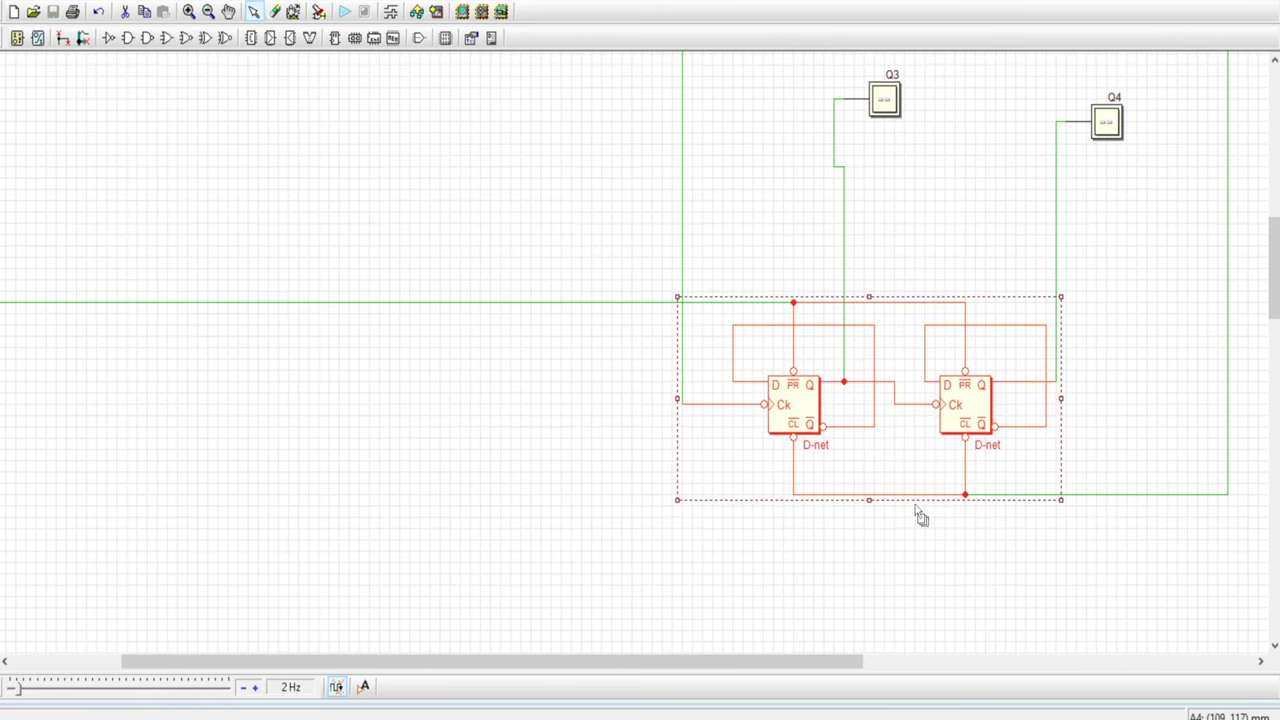
click(877, 571)
- Examine the wire linking the Q2 output to the two-flip-flop stage's clock, and the multiplexer driven by SELECT
scroll(962, 511, down, 1)
drag(1272, 320, 1274, 266)
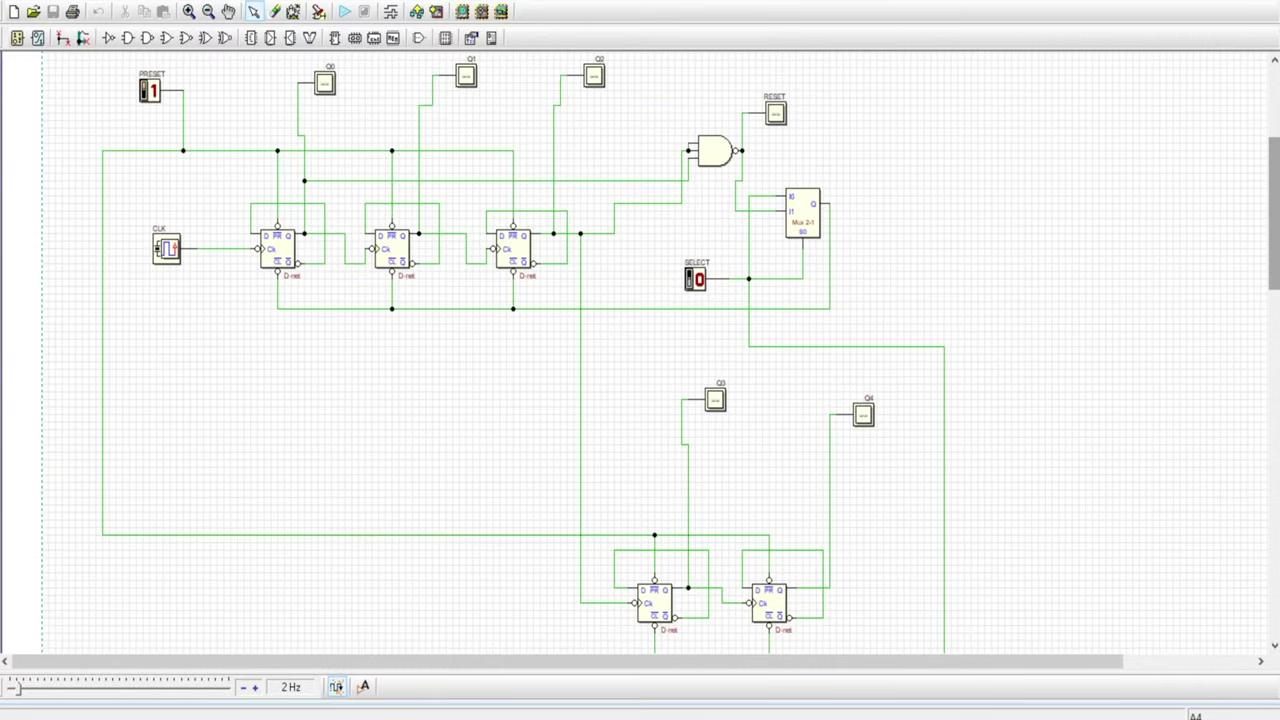
click(580, 245)
drag(618, 622, 620, 635)
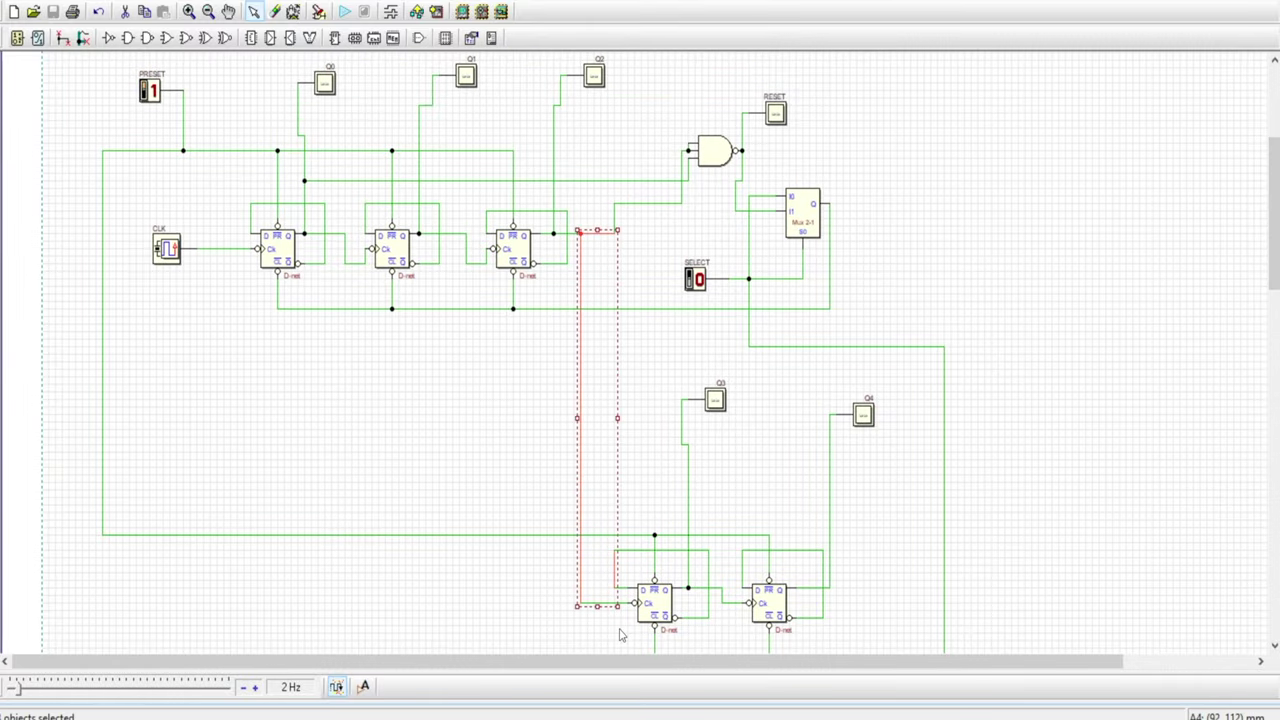
drag(920, 291, 742, 178)
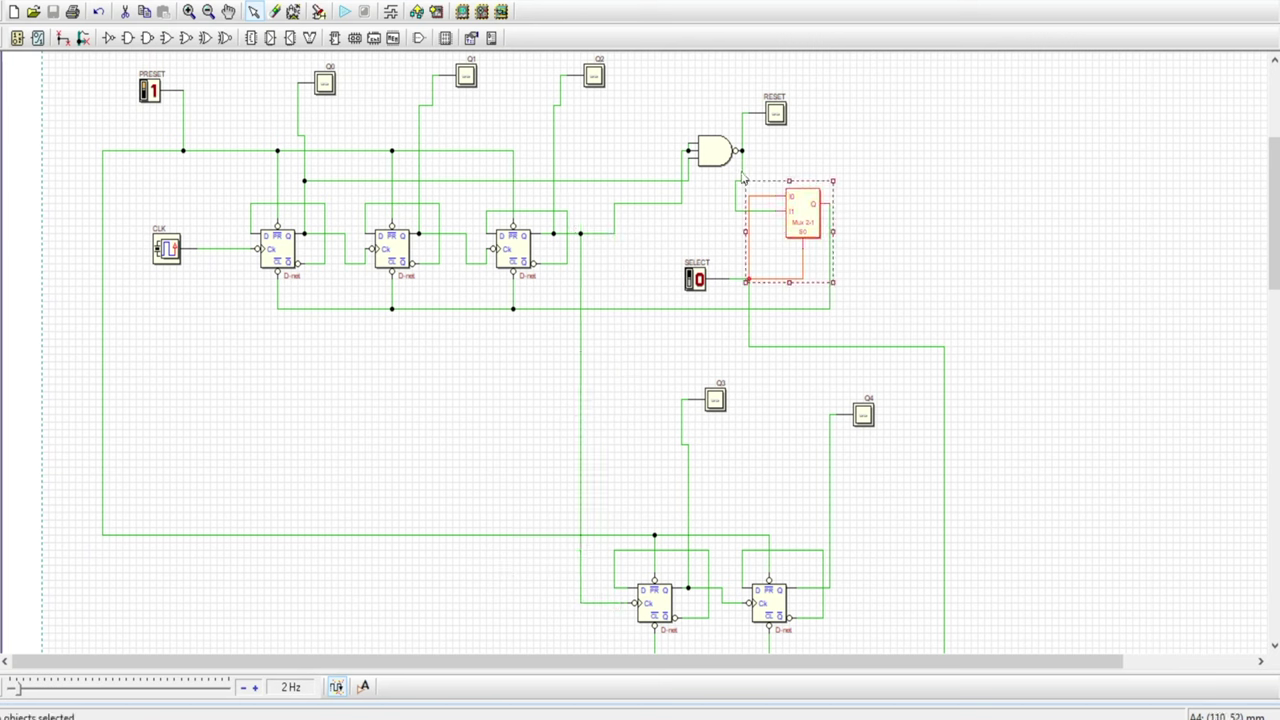
click(963, 292)
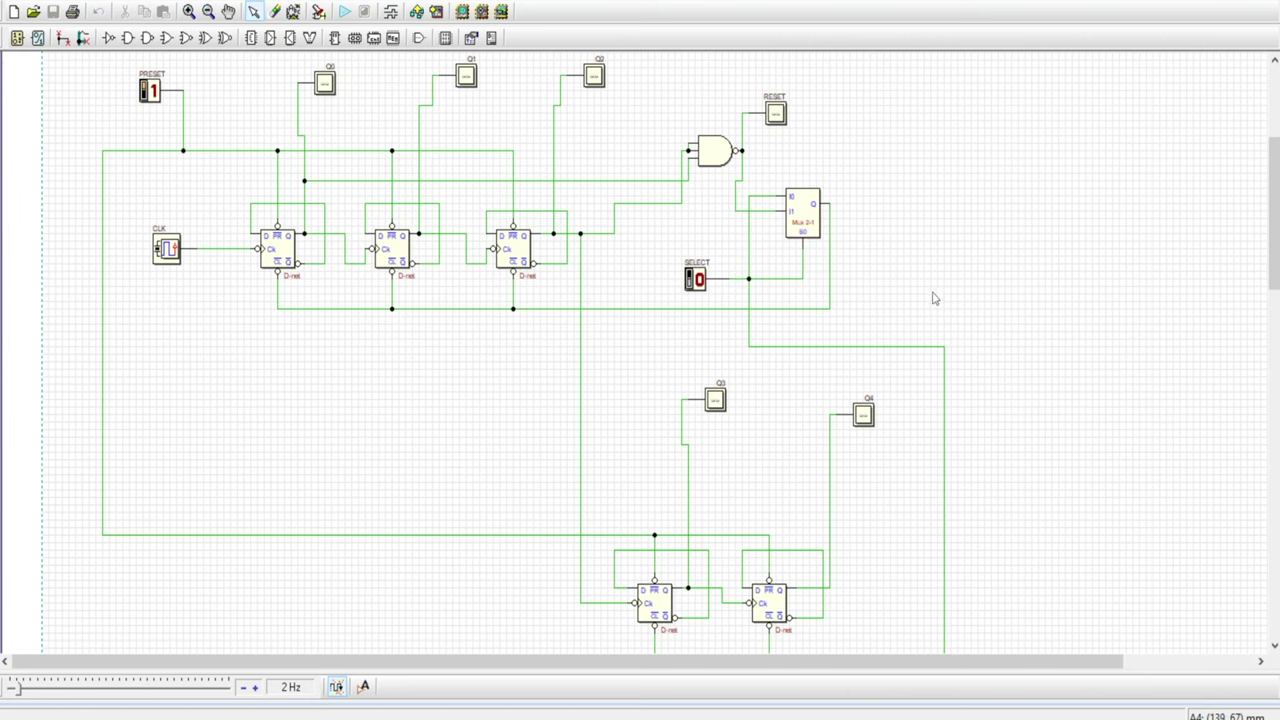
- In the second circuit's enlarged timing diagram, add a rising edge to SELECT before the first clock edge and simulate to about 4.7 µs
click(390, 12)
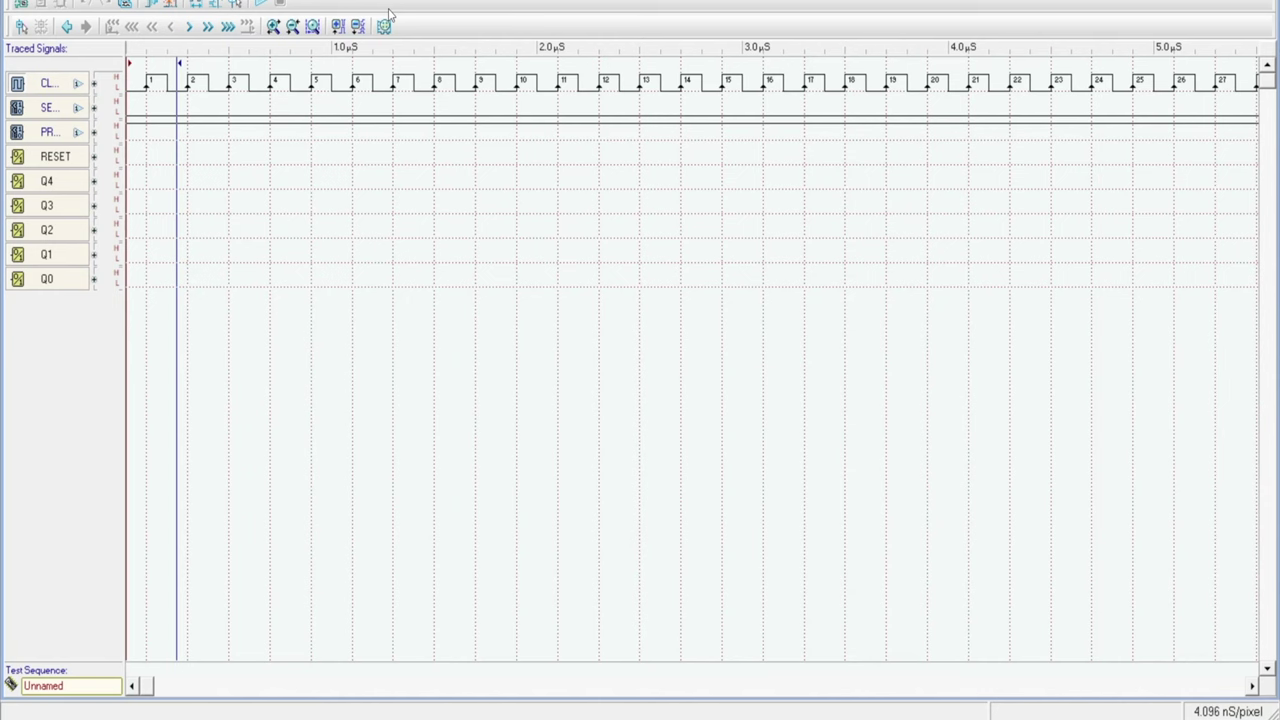
click(337, 27)
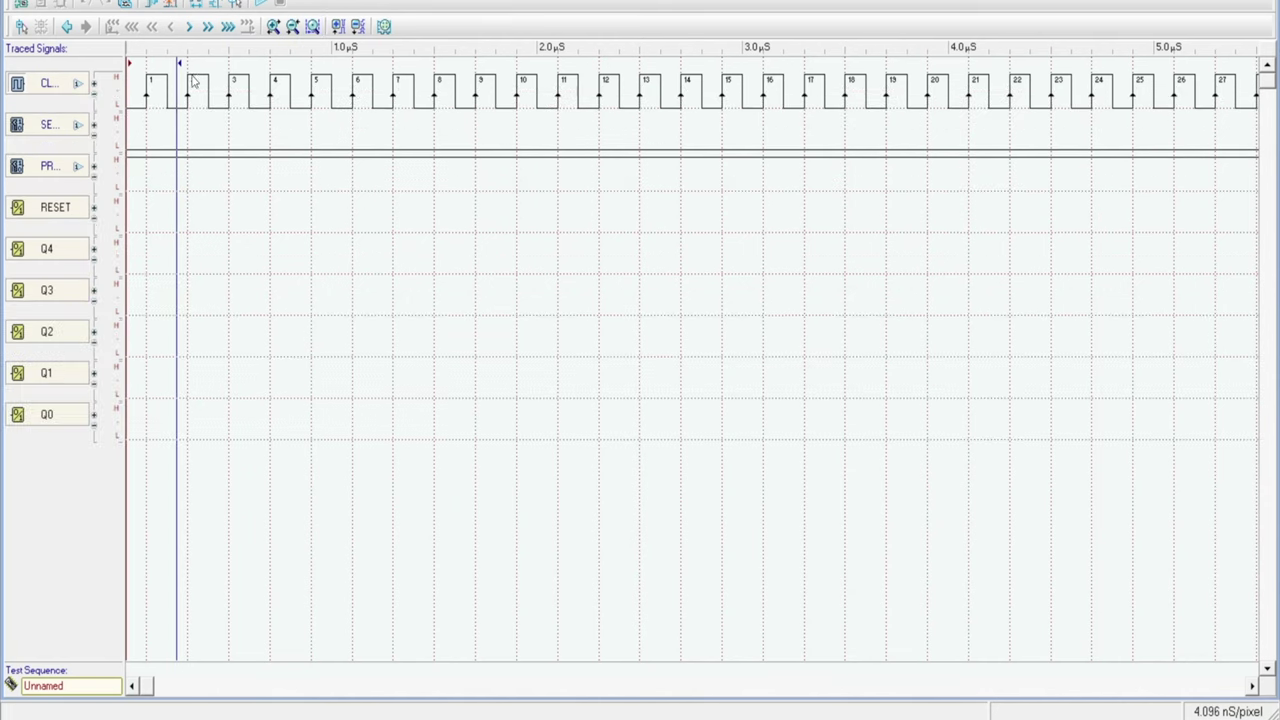
click(140, 129)
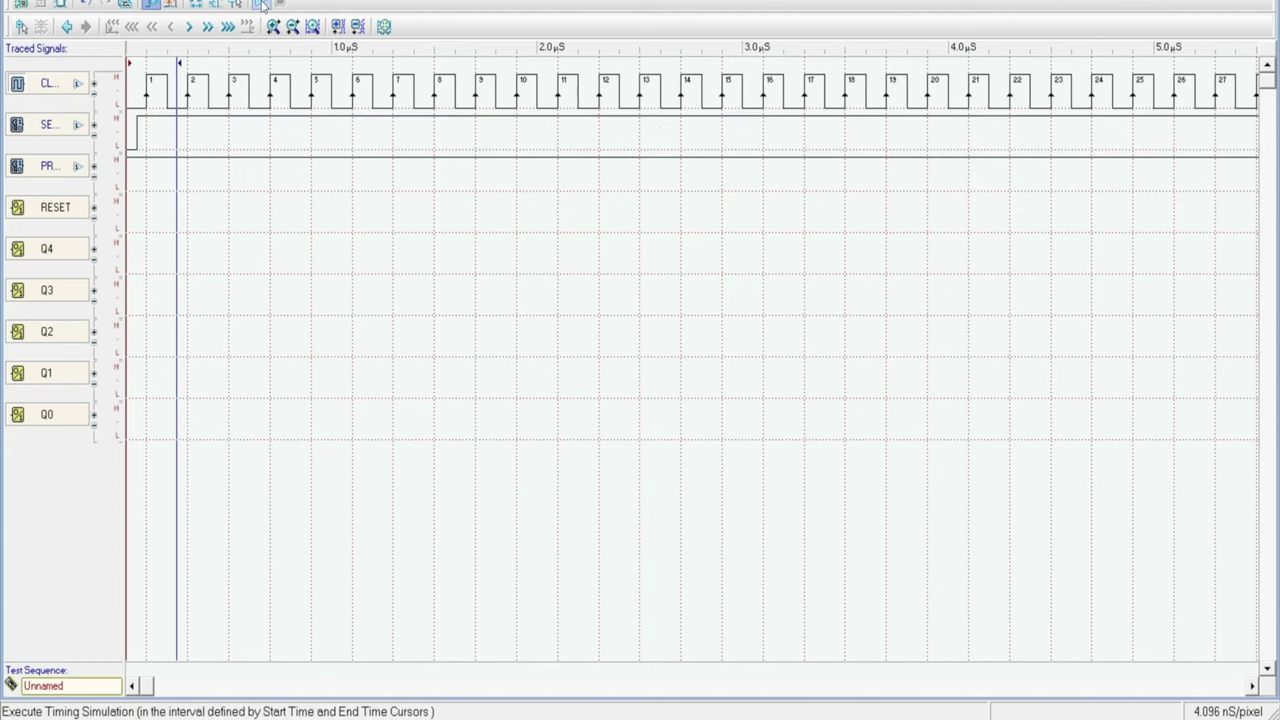
click(262, 5)
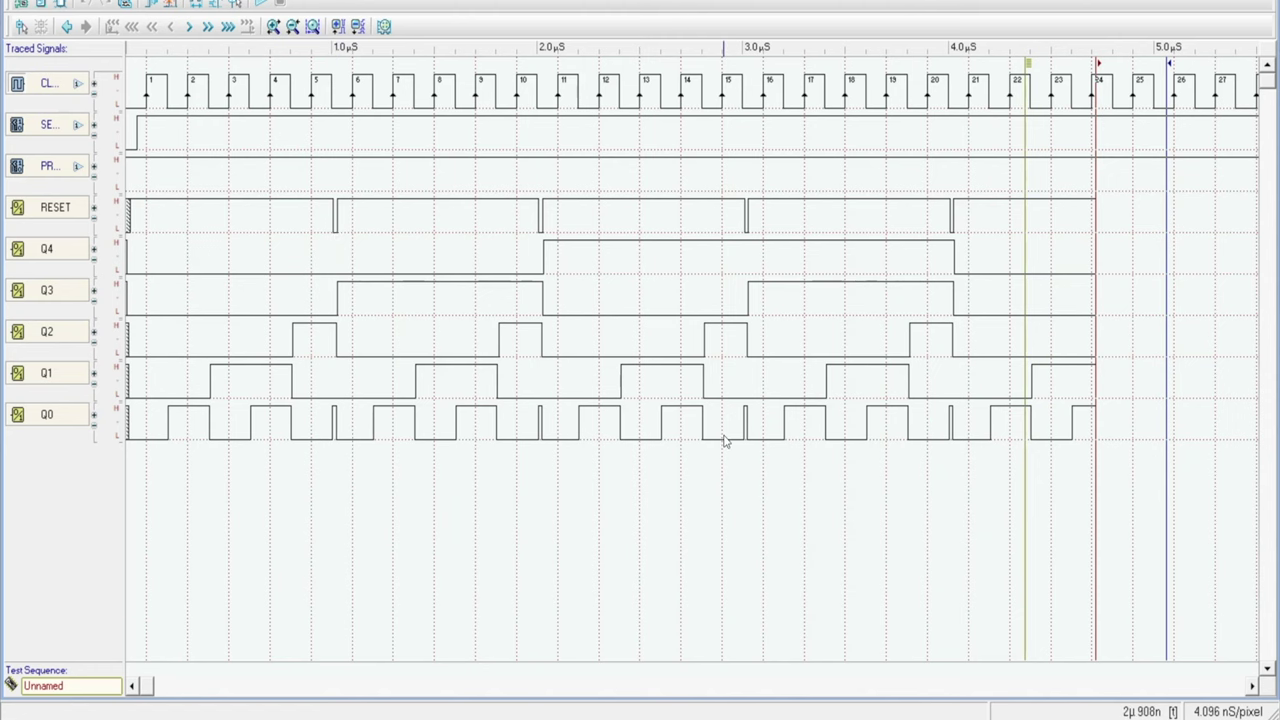
- Extend the timing simulation to about 8.4 µs on a coarser time scale and move the end cursor to Q4's first rising edge
click(292, 26)
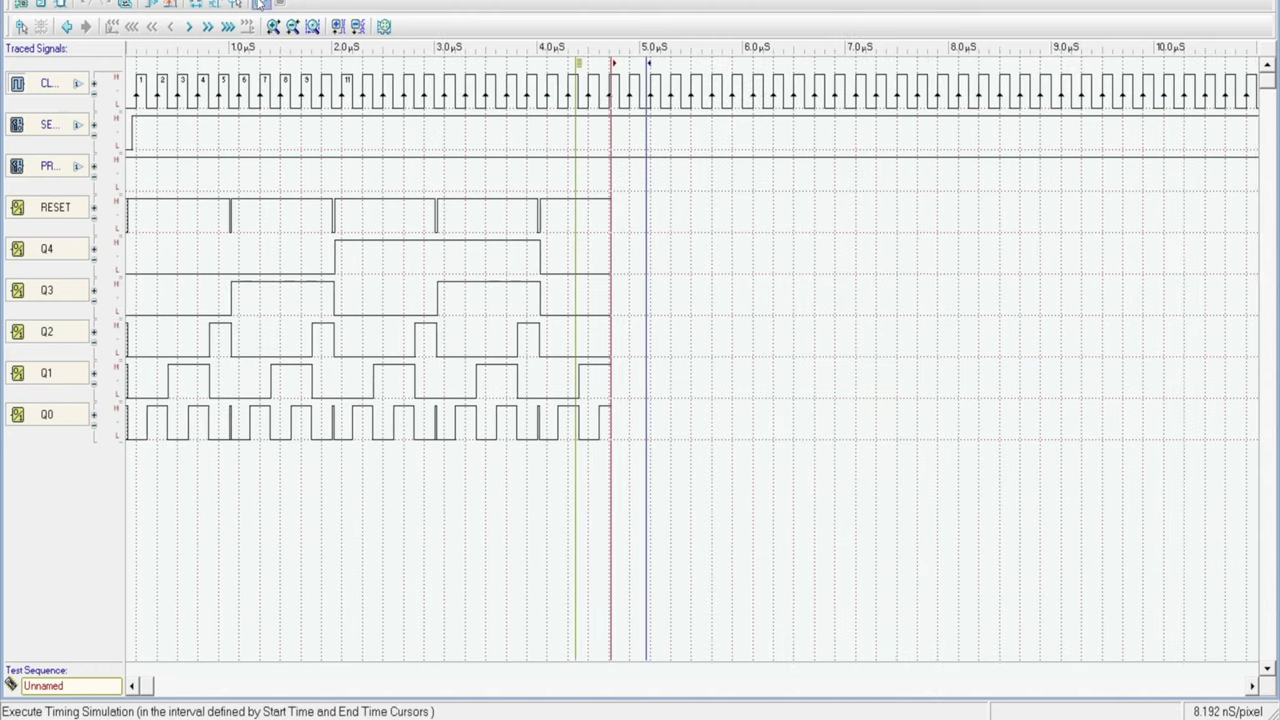
click(259, 4)
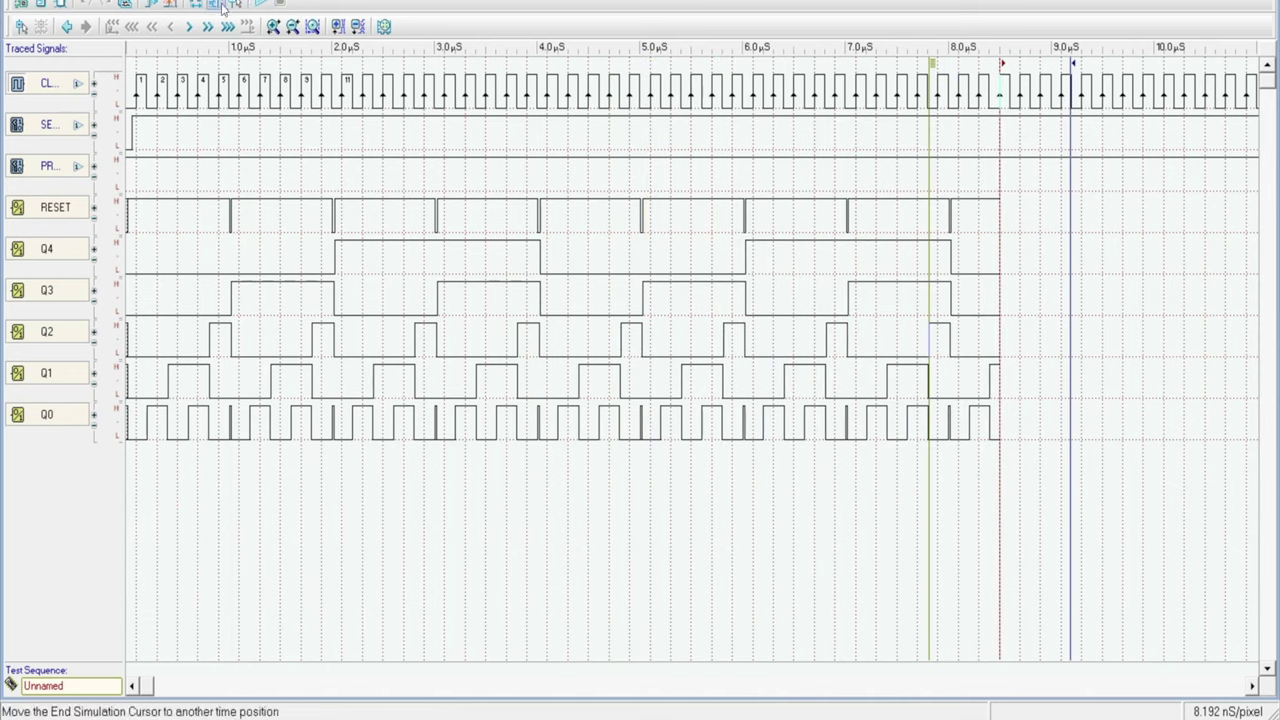
click(218, 6)
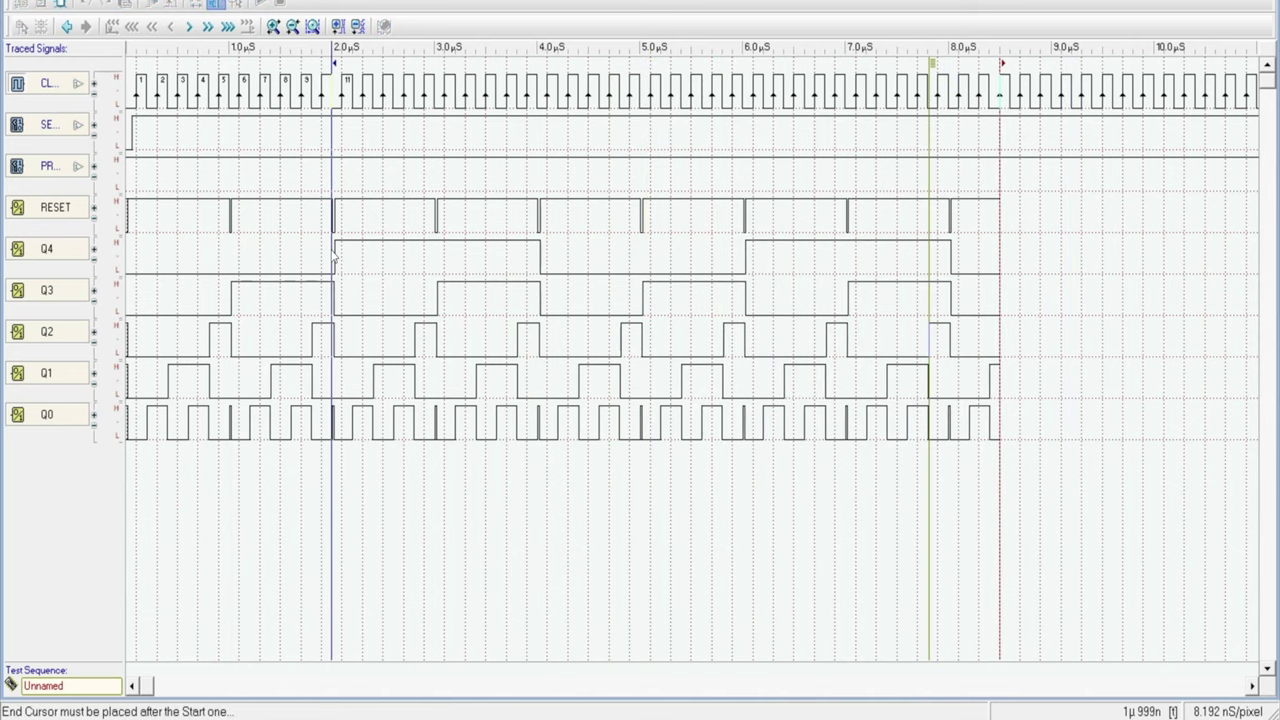